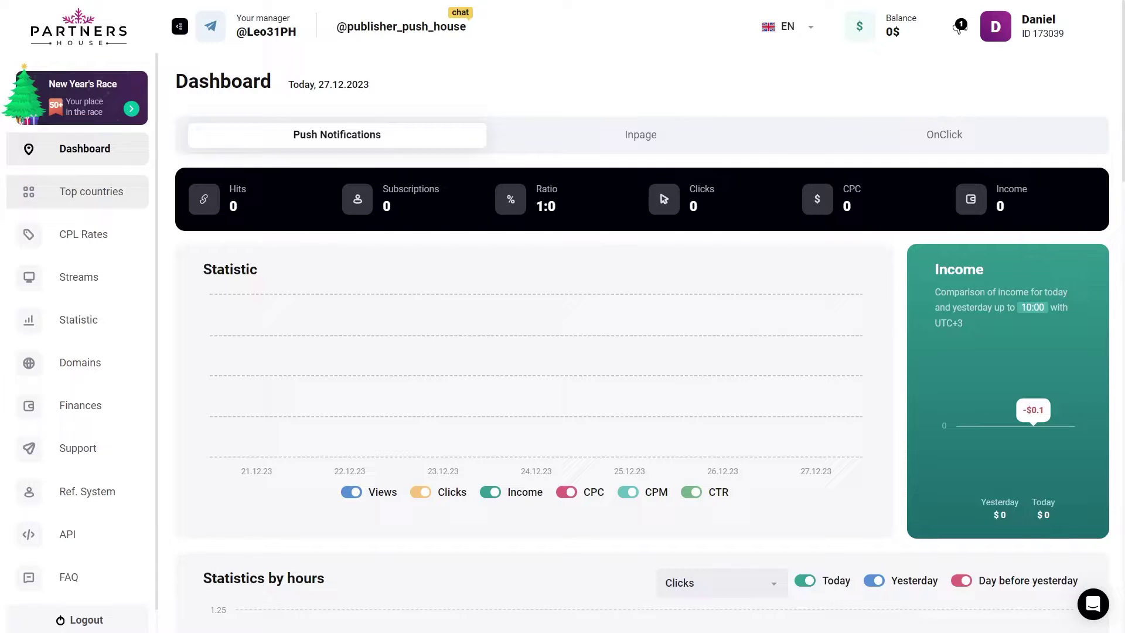
- Start adding a new site platform in Streams and name it Demo Code
left_click(96, 276)
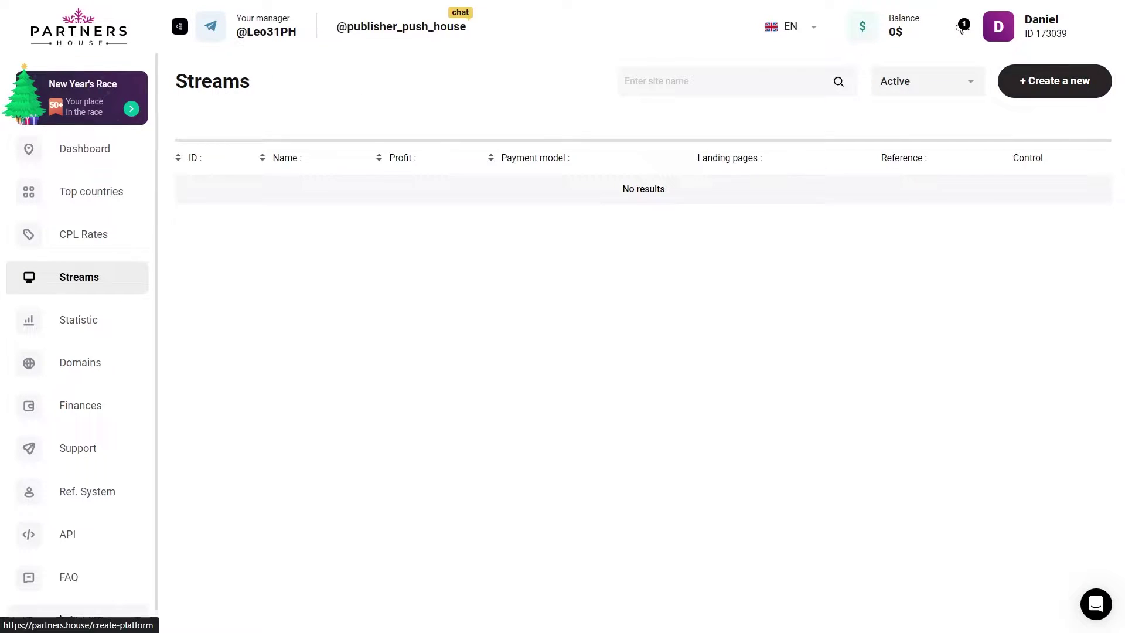
left_click(1055, 83)
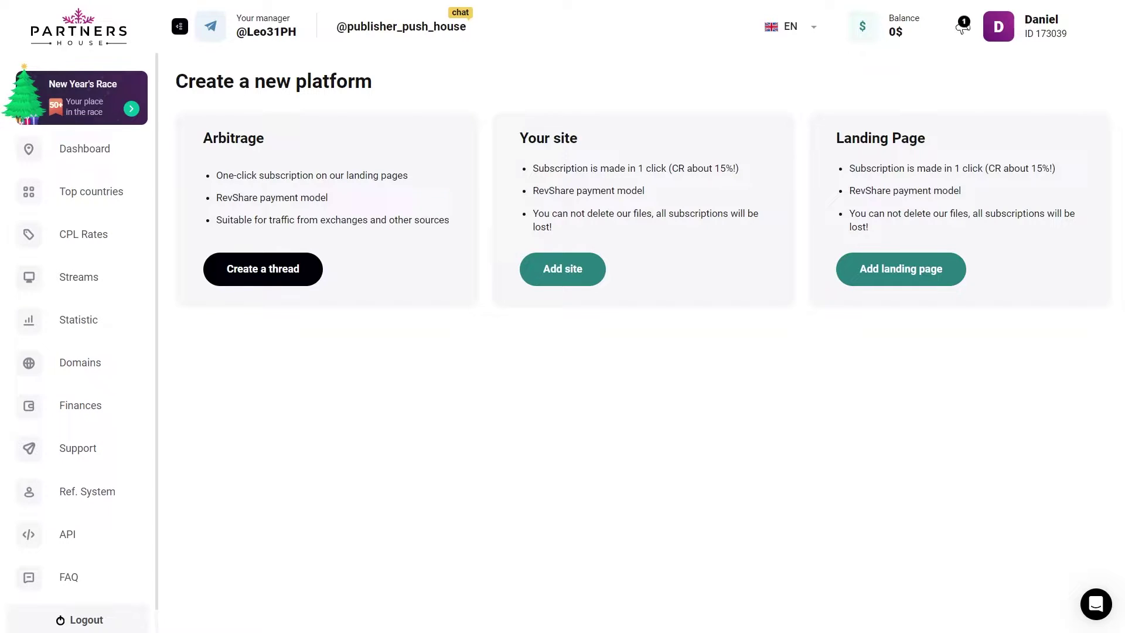
left_click(585, 269)
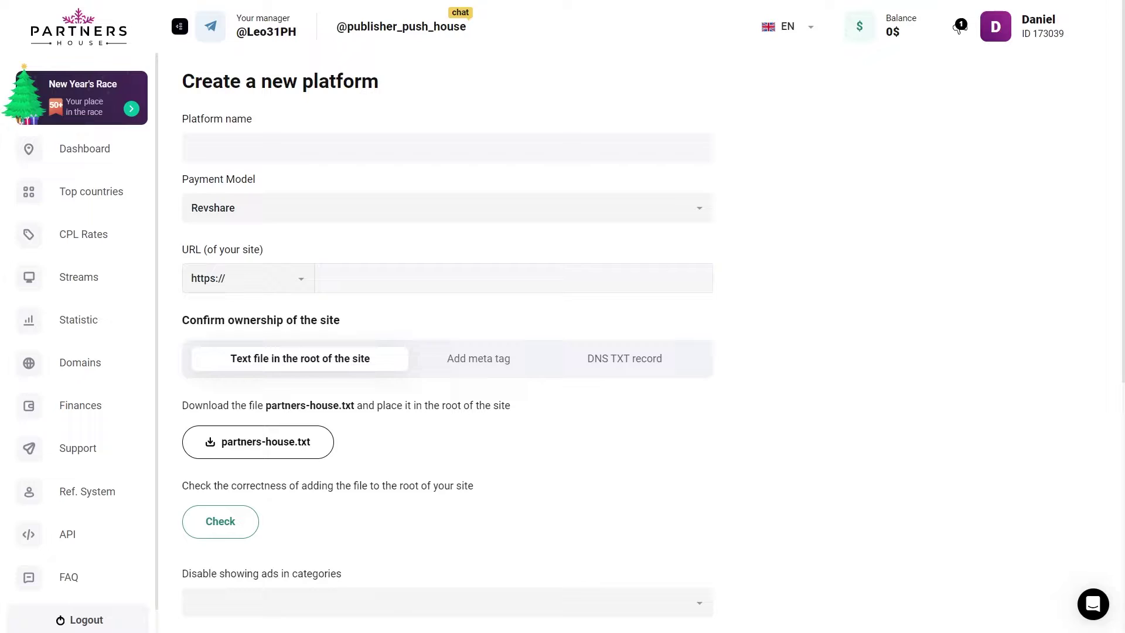
left_click(679, 149)
type("Demo")
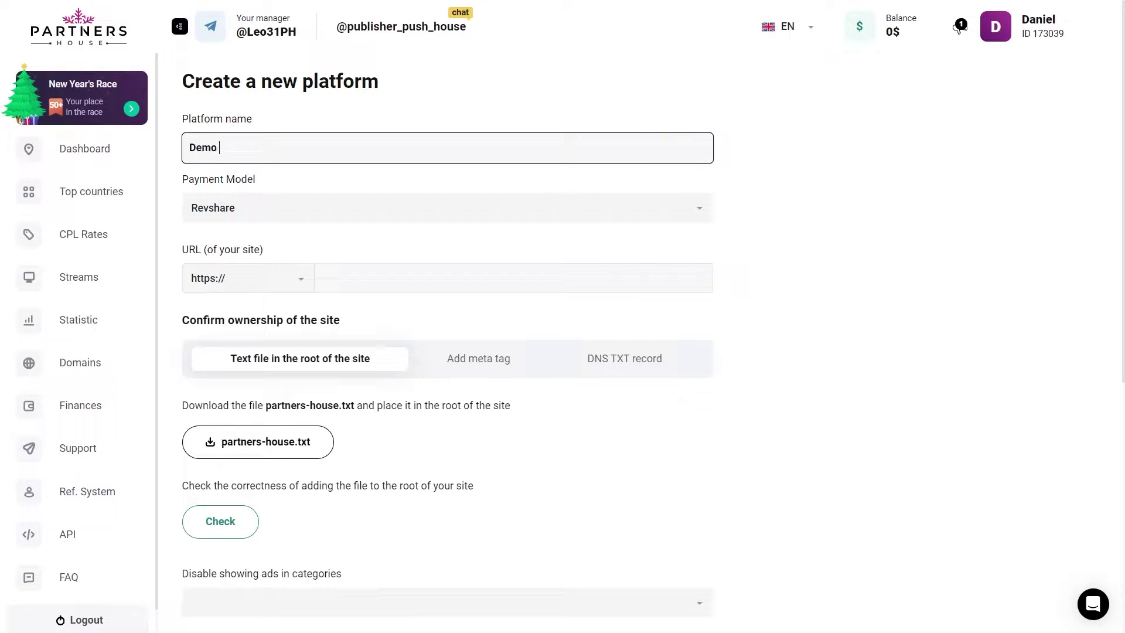
type("Code")
- Set the site URL to pushhousetest.space and download the partners-house.txt ownership file
left_click(432, 269)
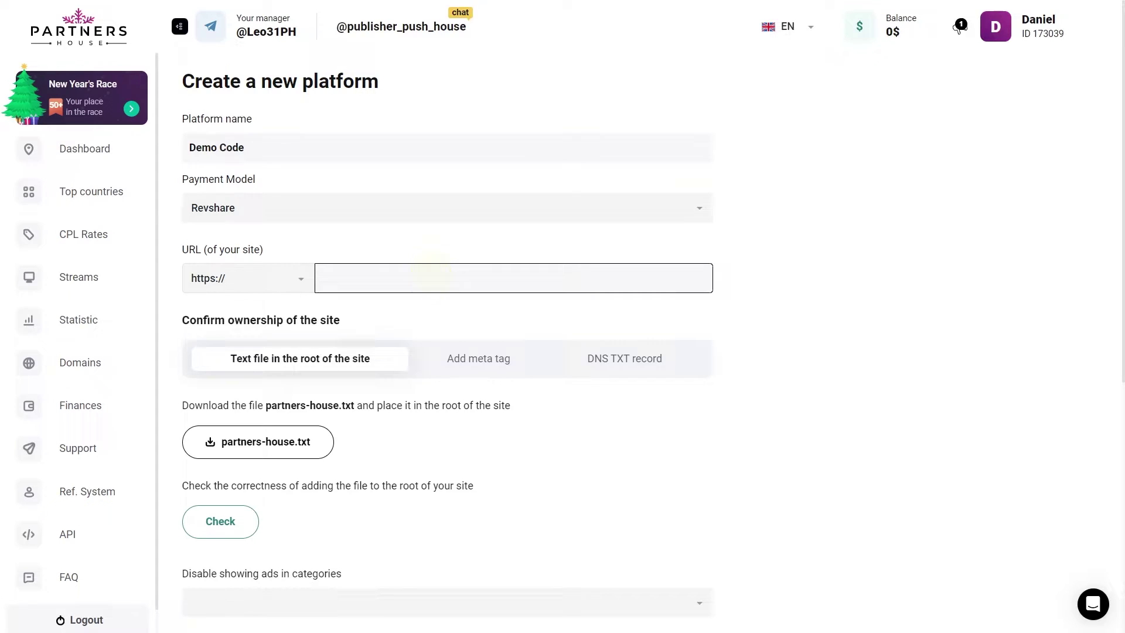
type("pushhousetest.space")
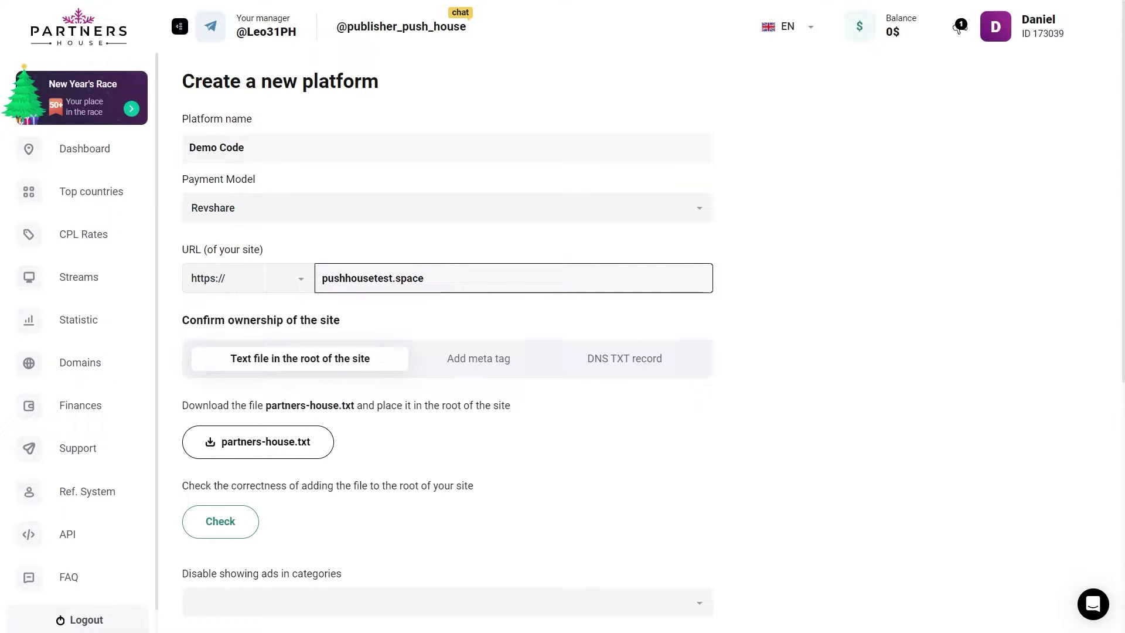
left_click(314, 315)
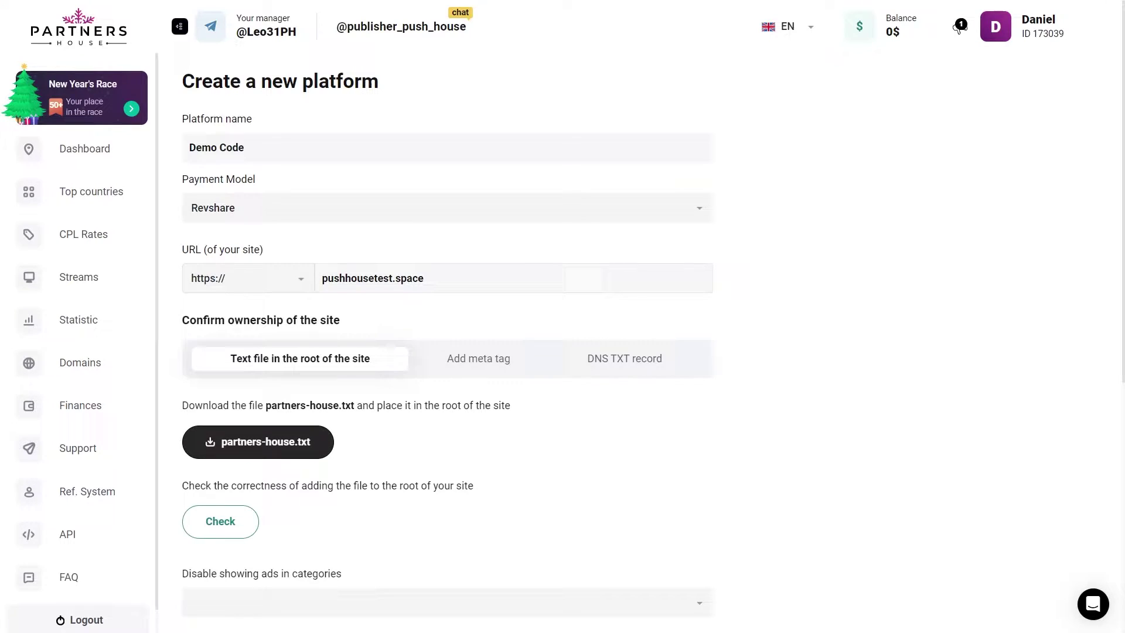
left_click(305, 441)
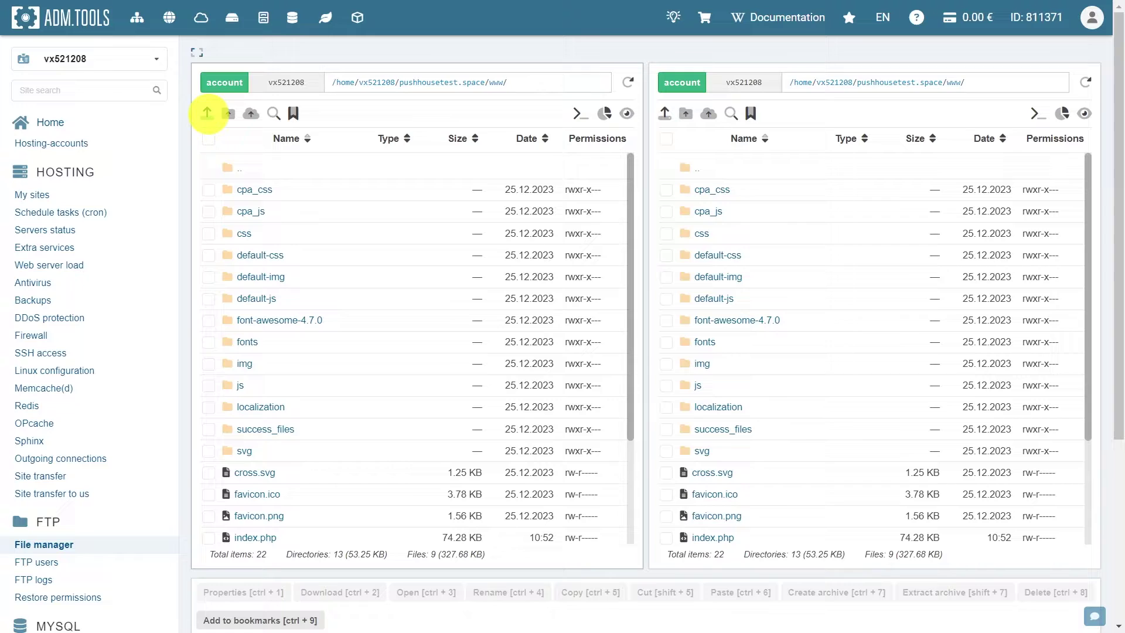
- Upload partners-house.txt into the site's www folder in ADM.Tools
left_click(207, 113)
double_click(204, 129)
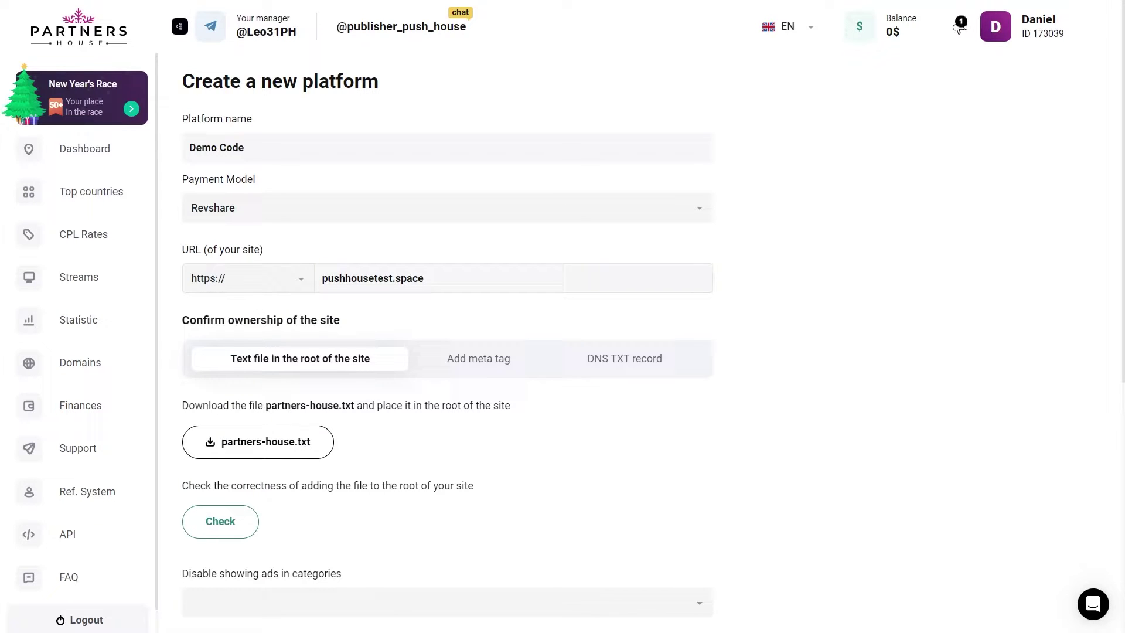
- Confirm site ownership and save the new platform
left_click(236, 520)
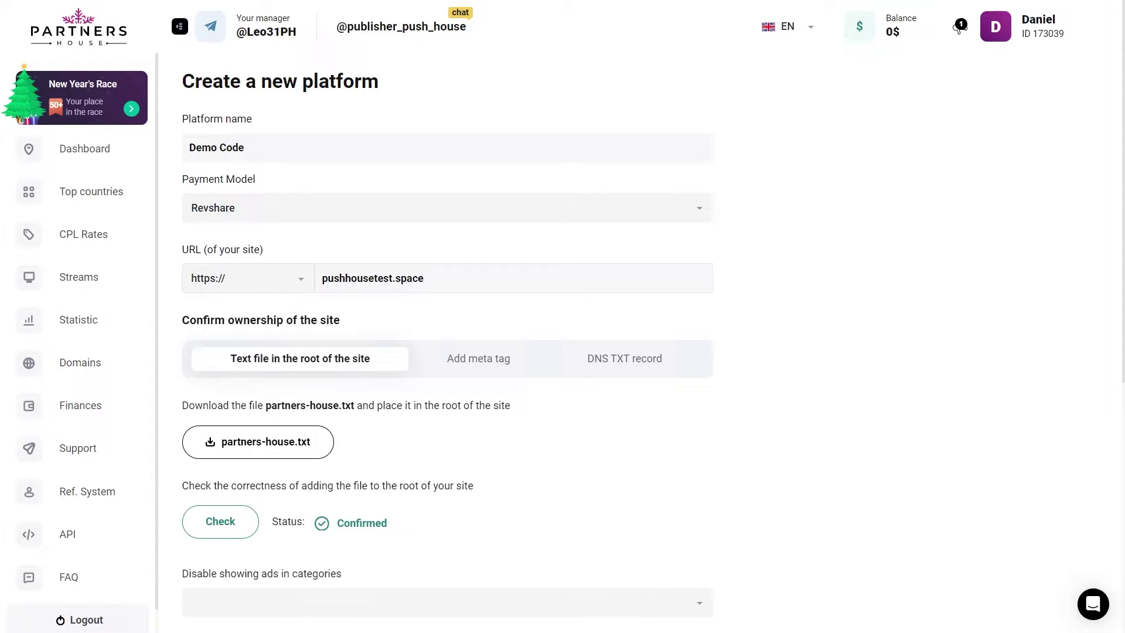
scroll(959, 28, "down", 7)
left_click(259, 588)
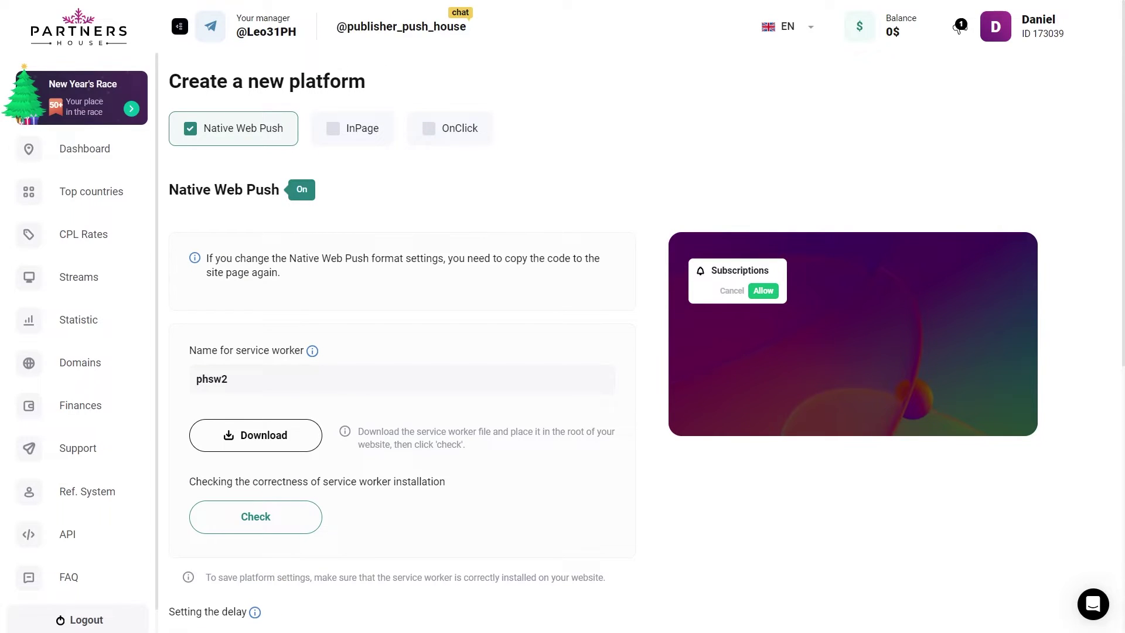
- Download the phsw2 Native Web Push service worker file
left_click(244, 154)
left_click(253, 346)
left_click(301, 437)
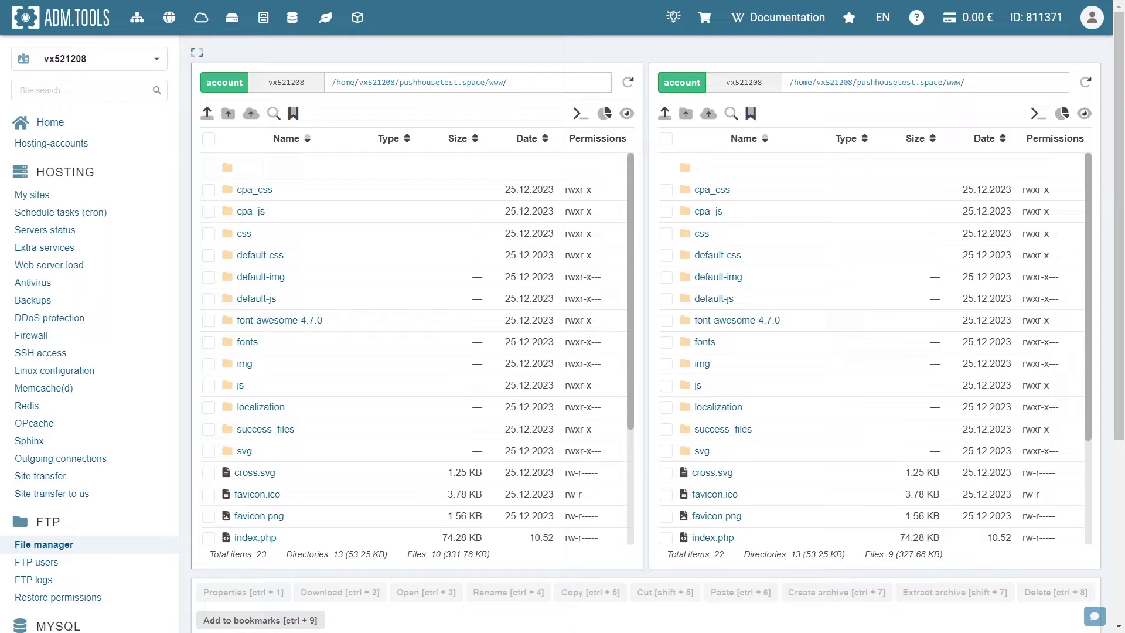
- Upload the phsw2.js service worker file into the site's www folder
left_click(207, 114)
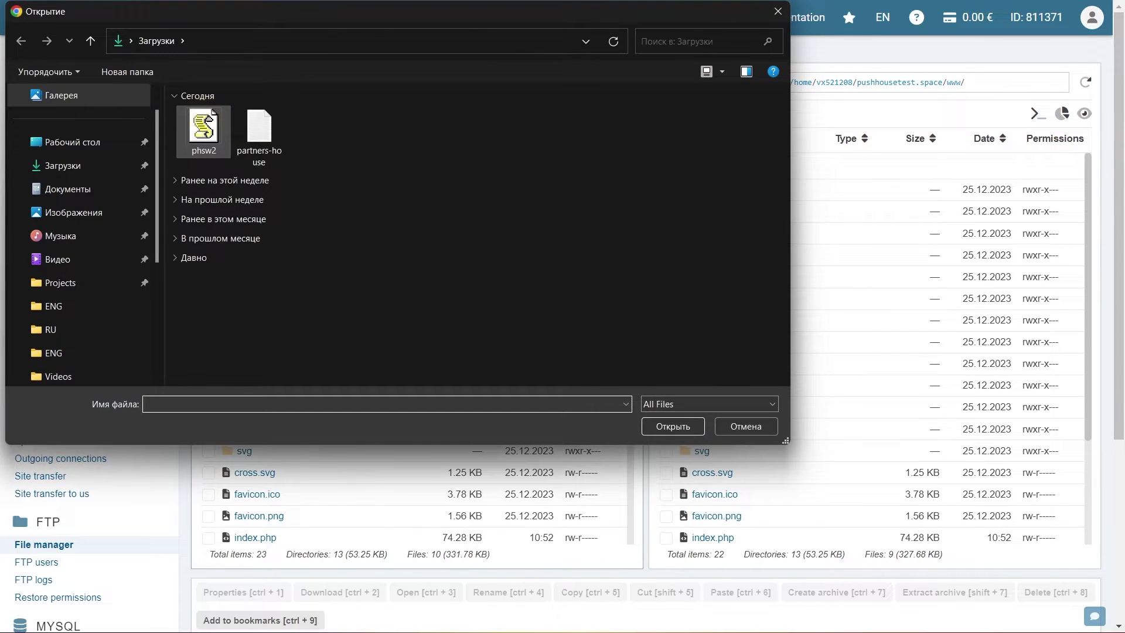
double_click(210, 126)
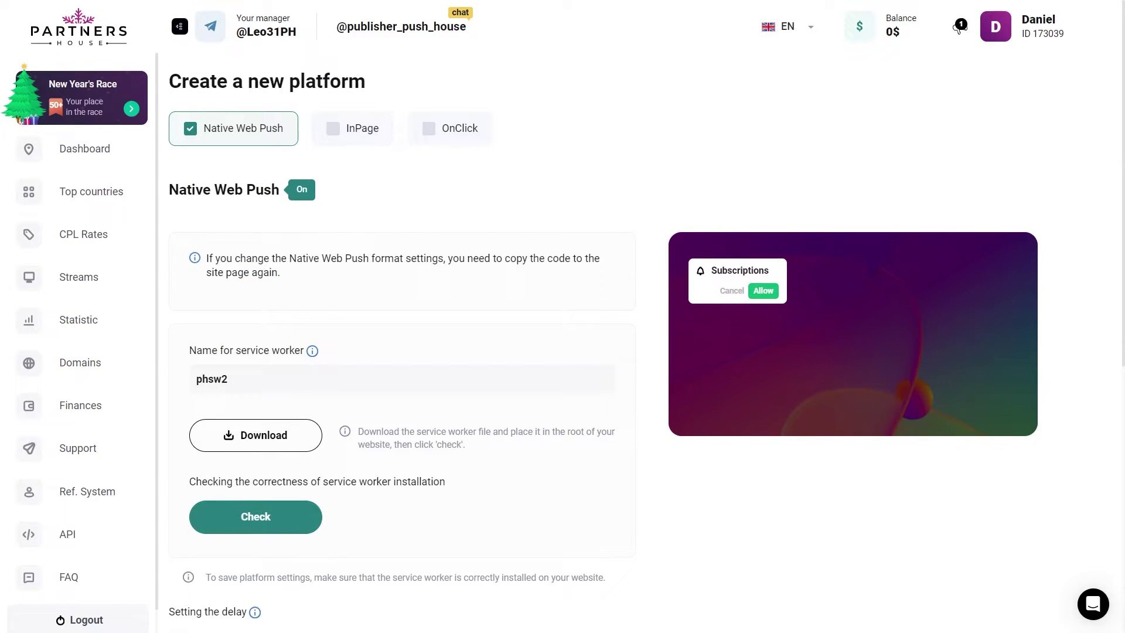
- Confirm the service worker is installed and save the Native Web Push settings
left_click(276, 515)
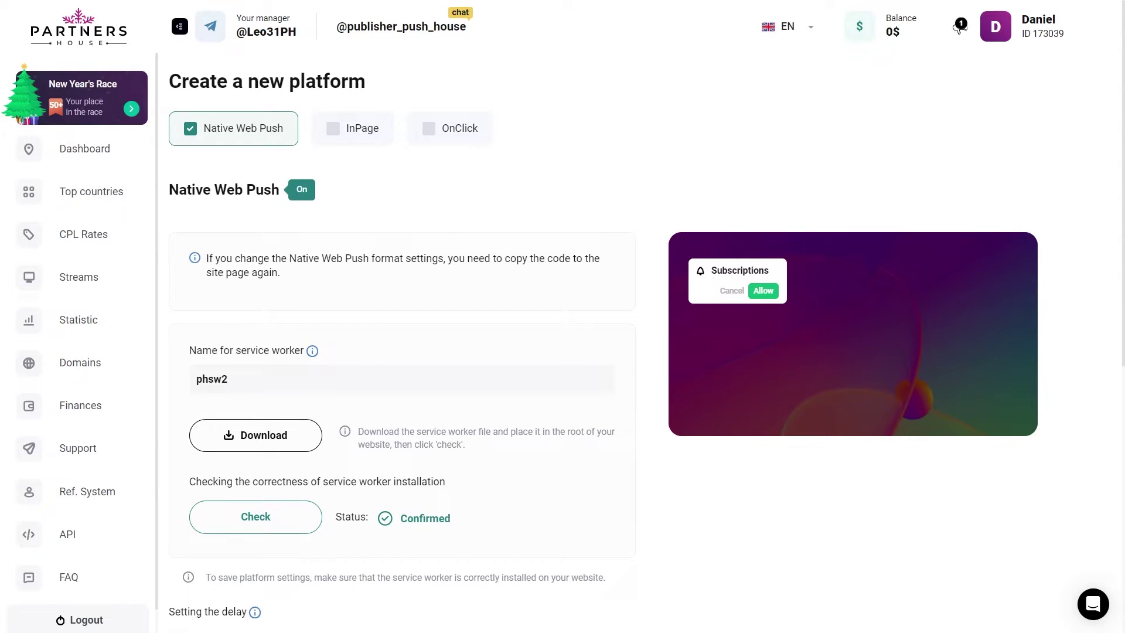
scroll(959, 27, "down", 1)
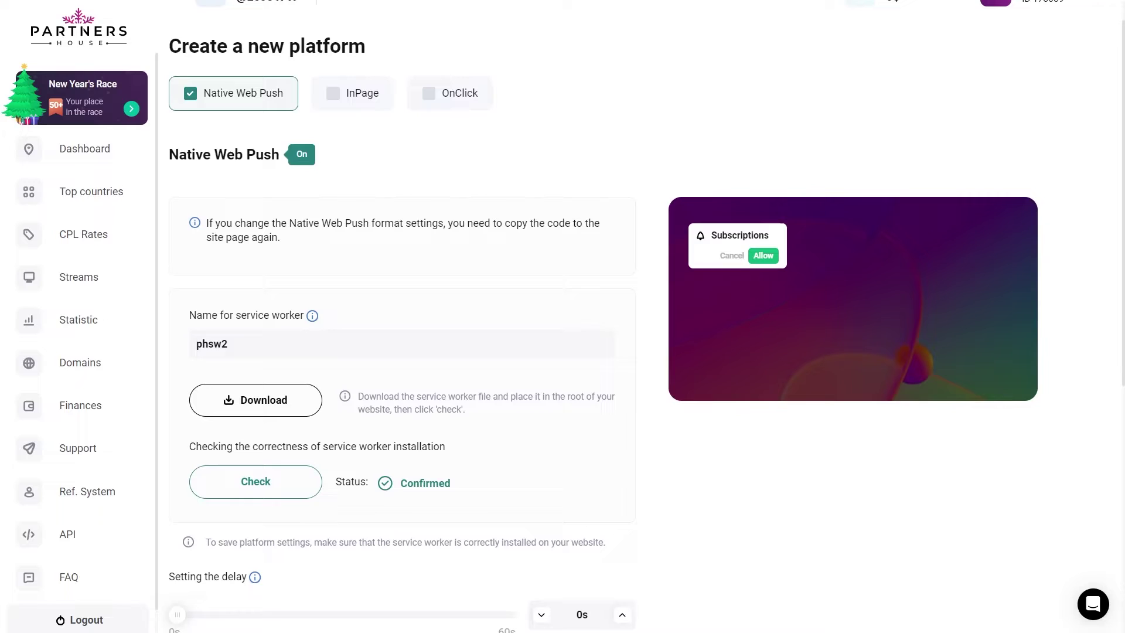
scroll(402, 317, "down", 7)
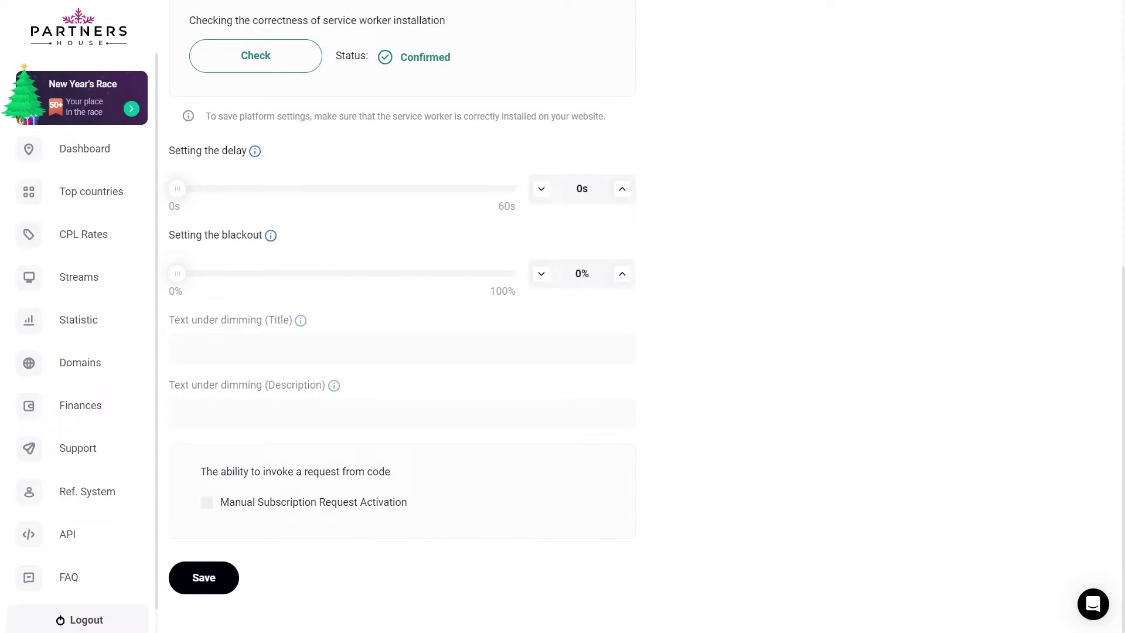
left_click(205, 578)
- Copy the Demo Code platform's push script from Streams
left_click(88, 277)
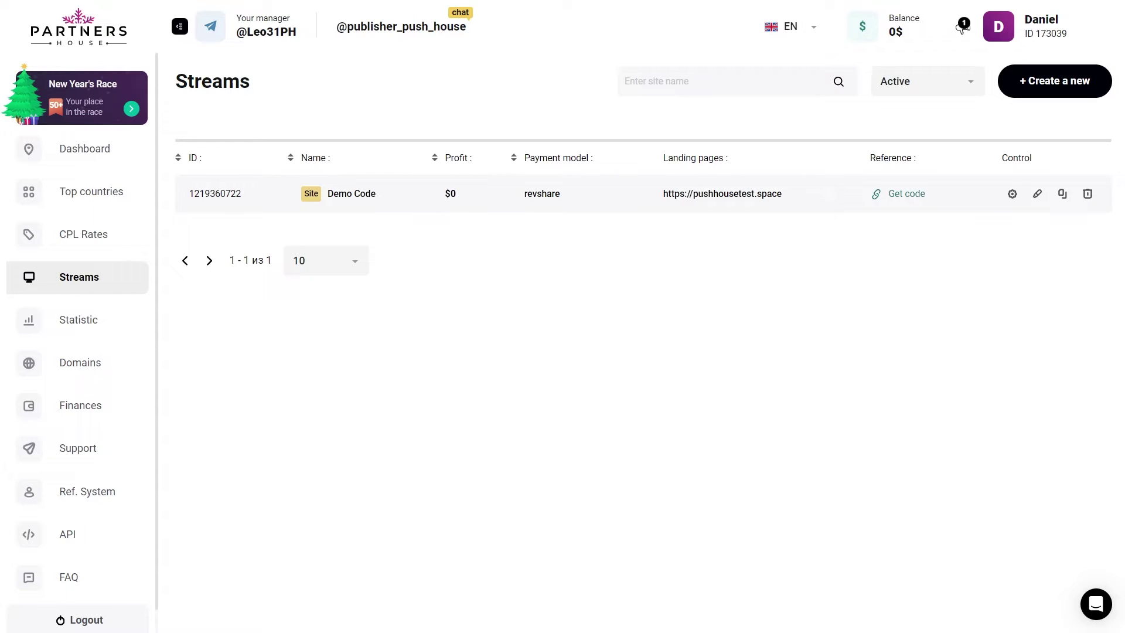
left_click(903, 194)
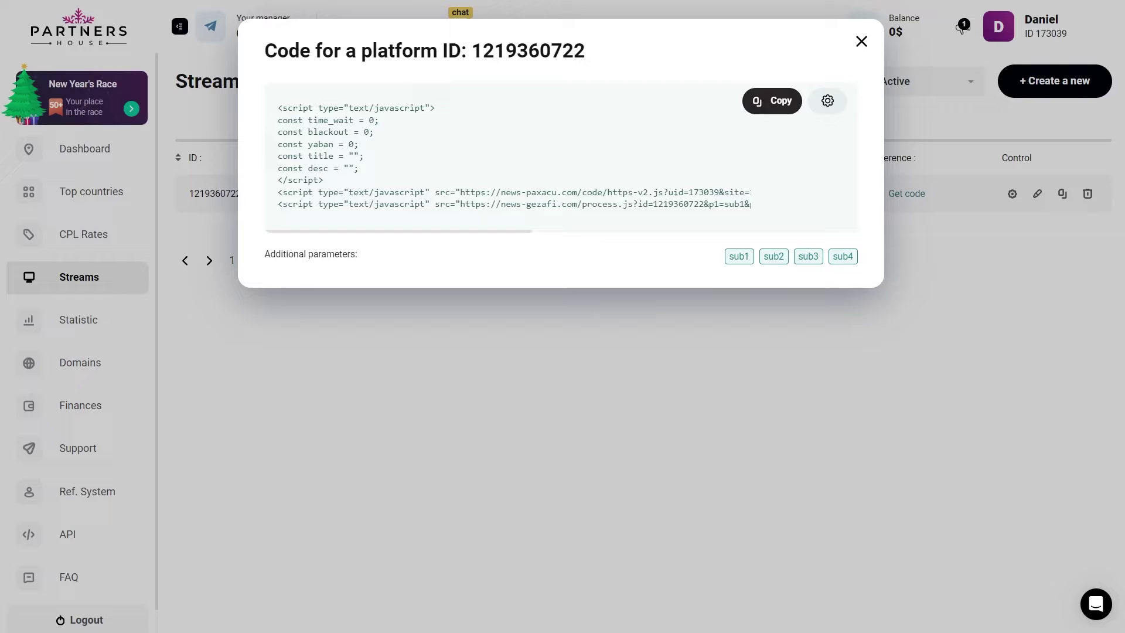
left_click(771, 101)
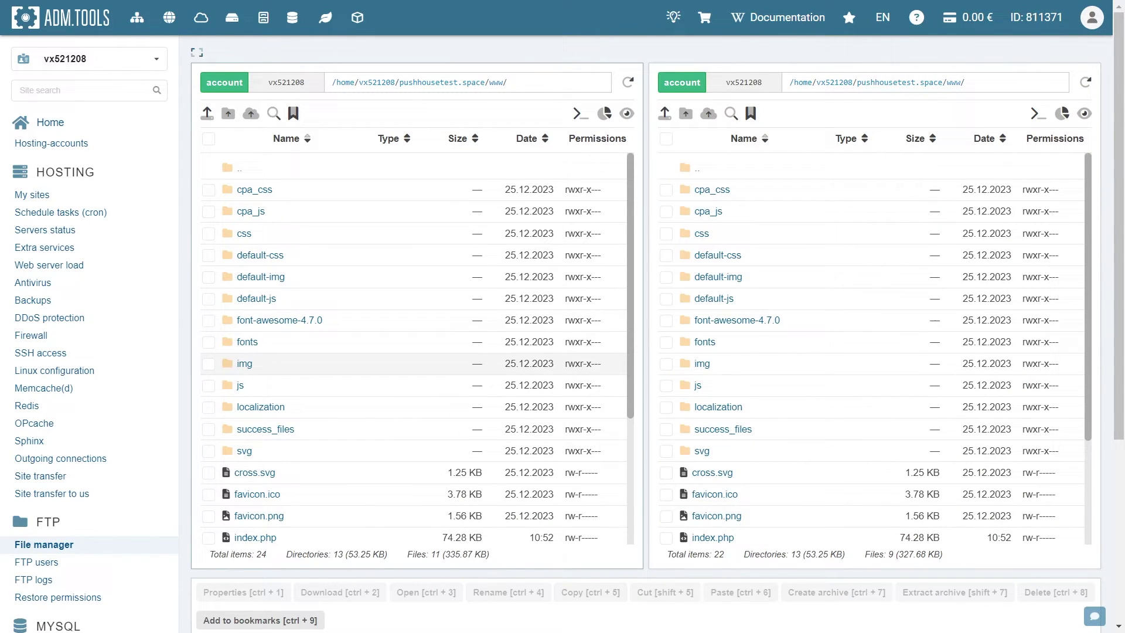
- Open the site's index.php in the ADM.Tools editor and scroll to its head section
scroll(255, 365, "down", 3)
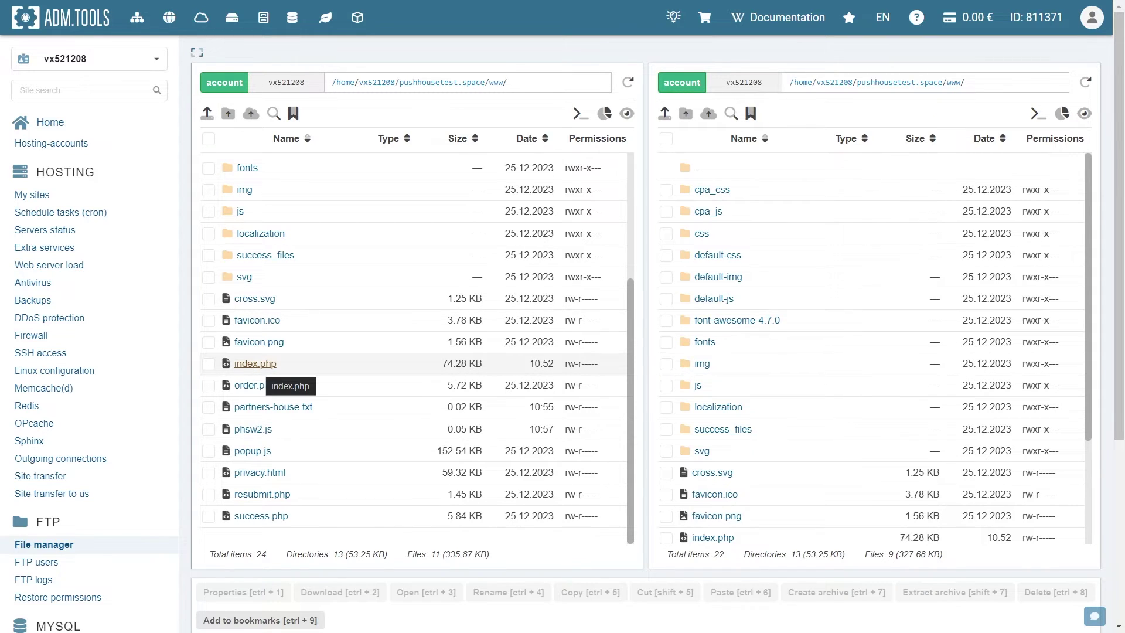
double_click(255, 364)
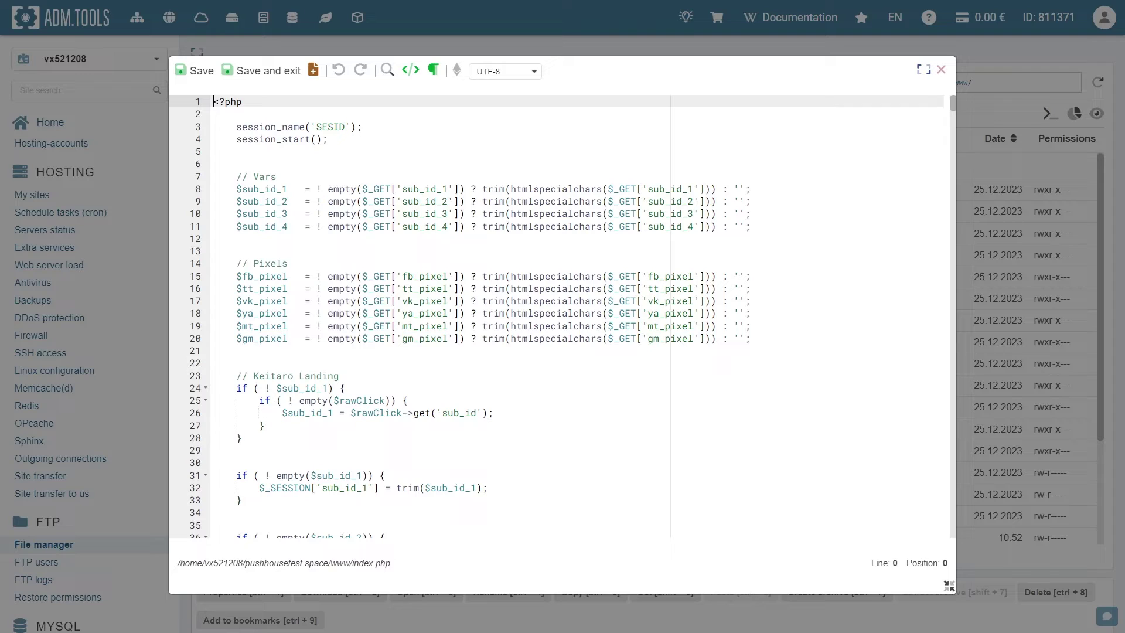
scroll(557, 317, "down", 2)
scroll(557, 317, "down", 3)
scroll(557, 317, "down", 4)
scroll(557, 316, "down", 4)
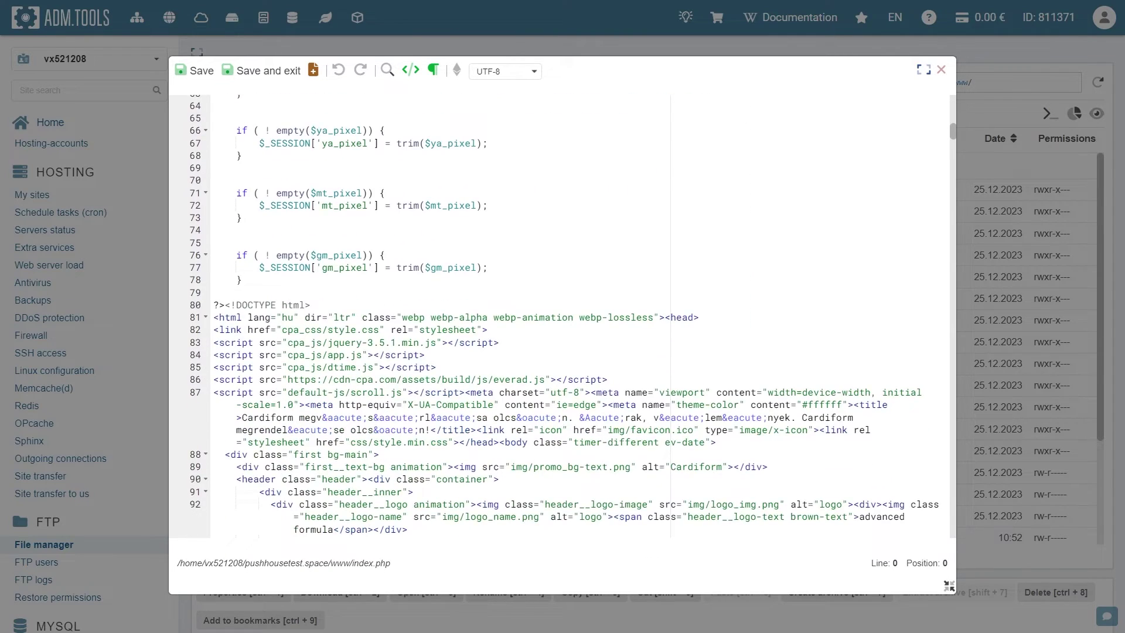
- Paste the push script on a new line after line 86 and save index.php
left_click(682, 317)
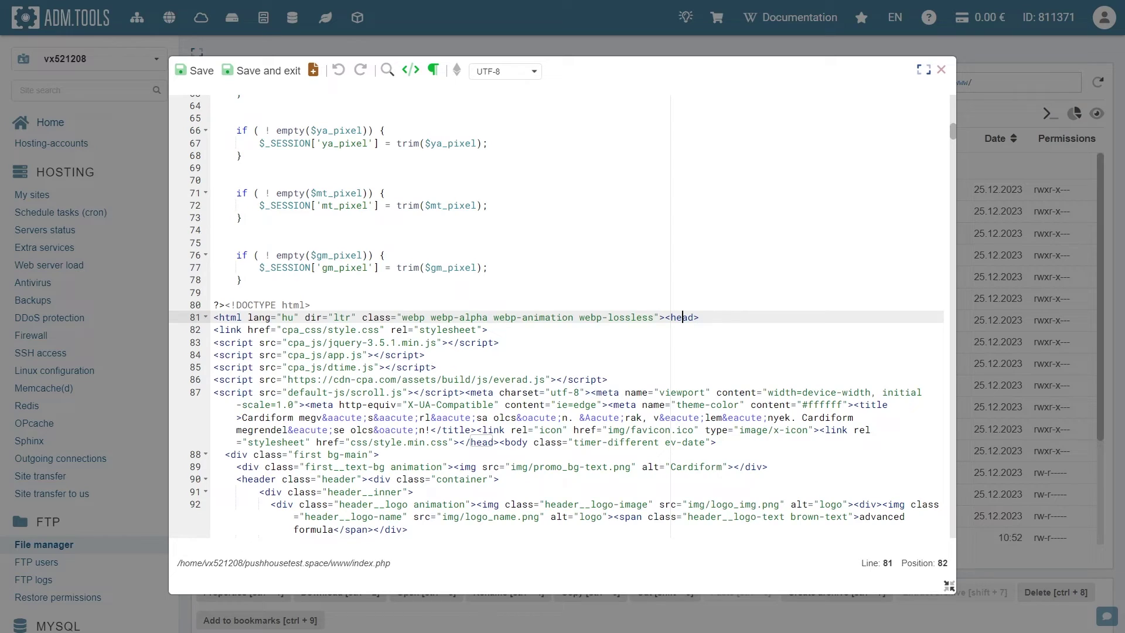
left_click(680, 378)
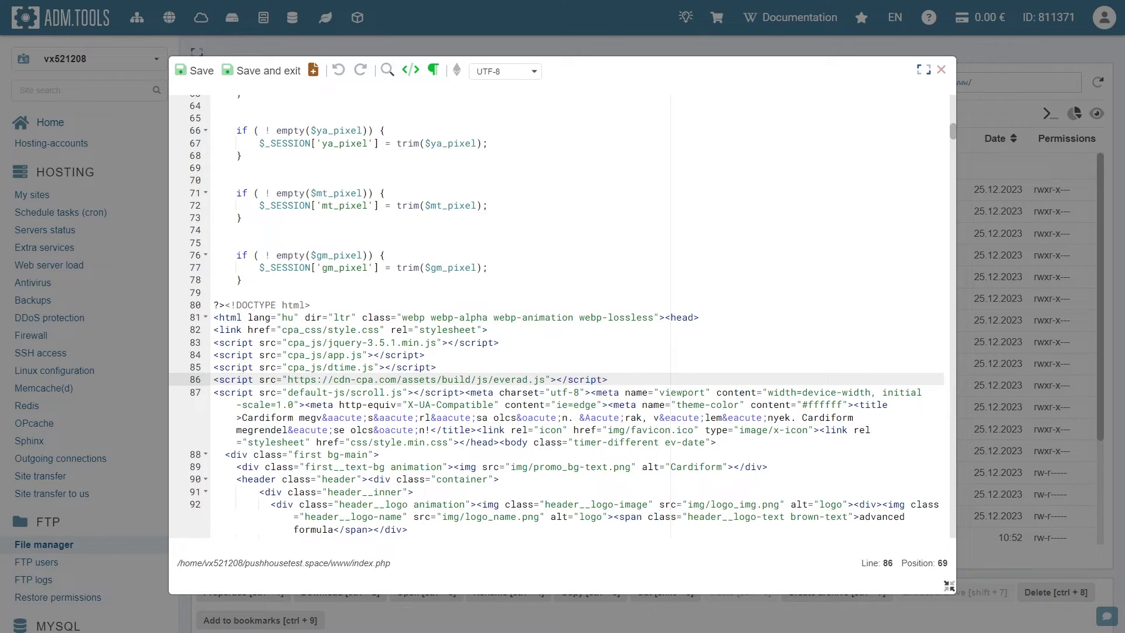
key("Return")
key("ctrl+v")
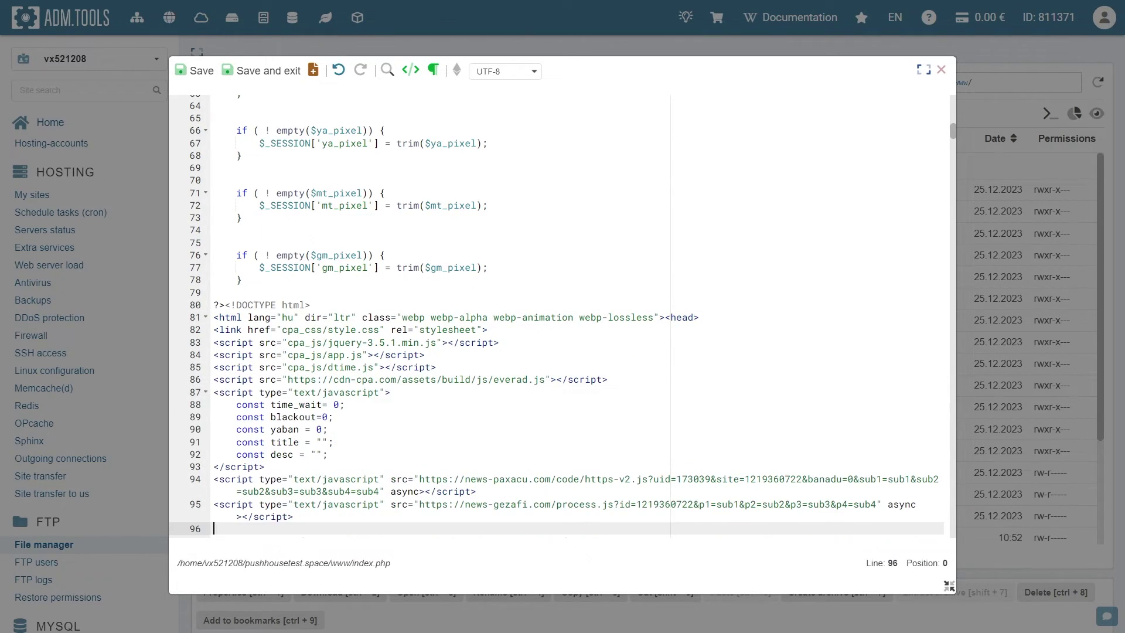
left_click(258, 70)
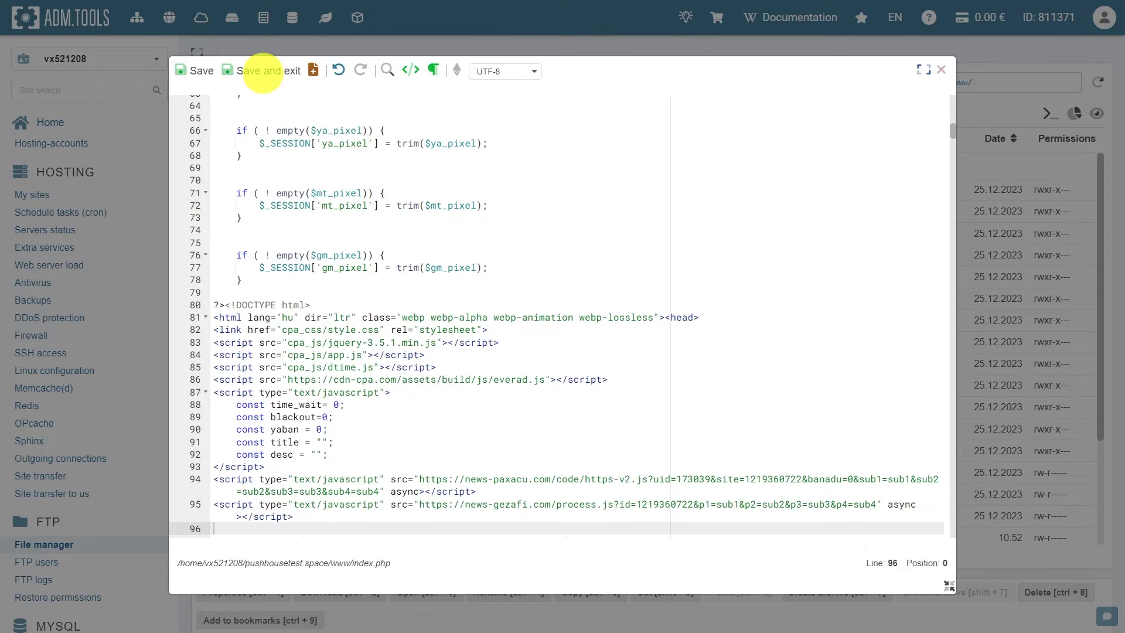